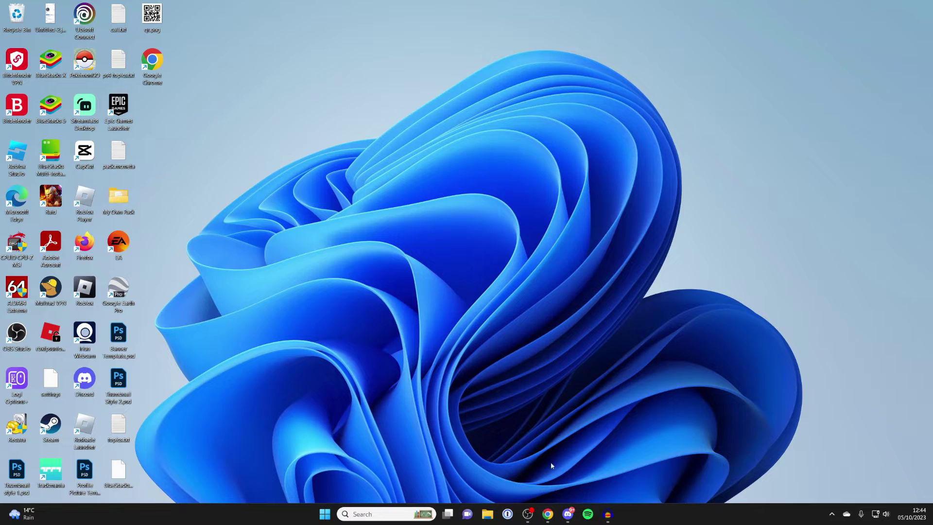
# - Search for ds4windows in Chrome and open the ds4-windows.com site
pyautogui.click(548, 513)
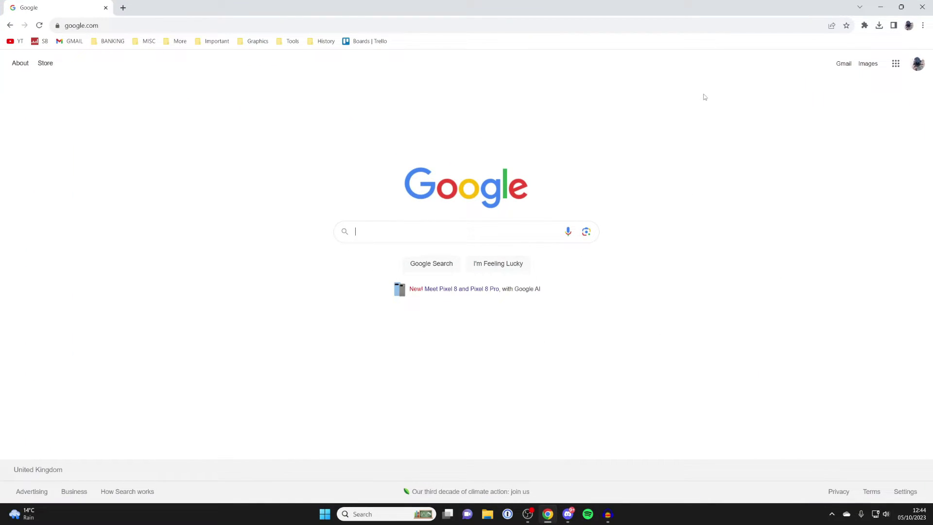
pyautogui.write('ds4windows')
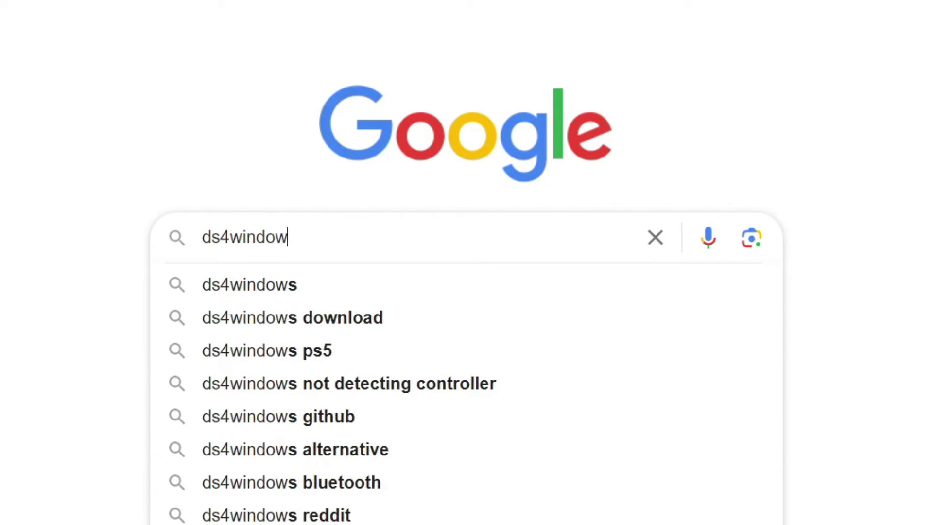
pyautogui.press('Return')
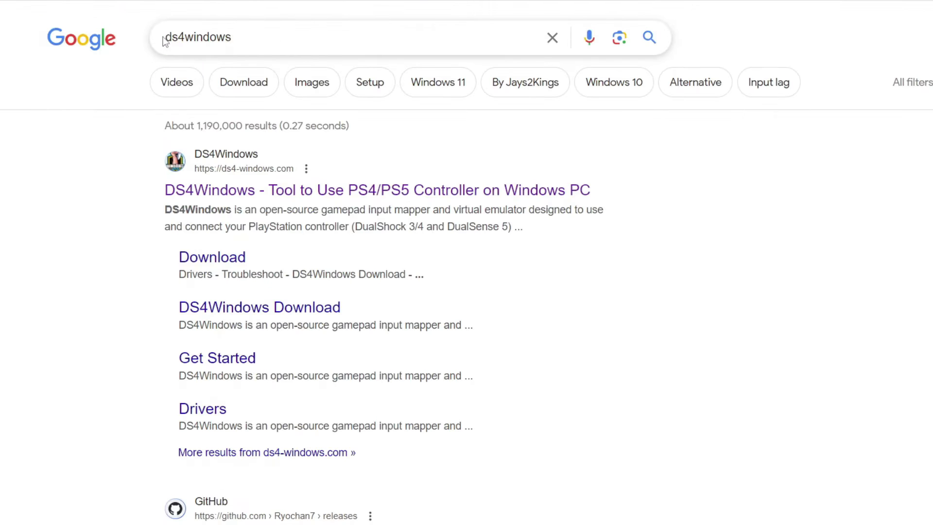
pyautogui.click(225, 193)
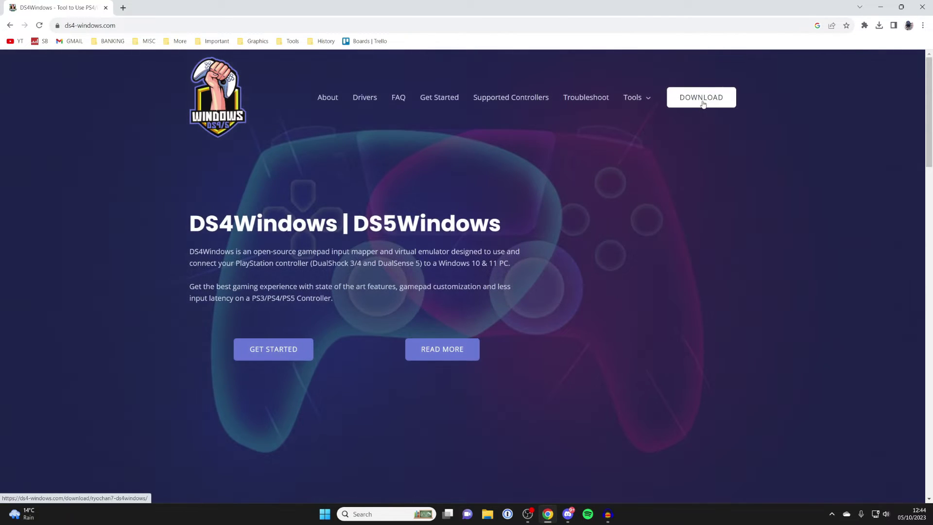
# - Download the DS4Windows 3.2.15 x64 zip from the download page, then close Chrome
pyautogui.click(703, 99)
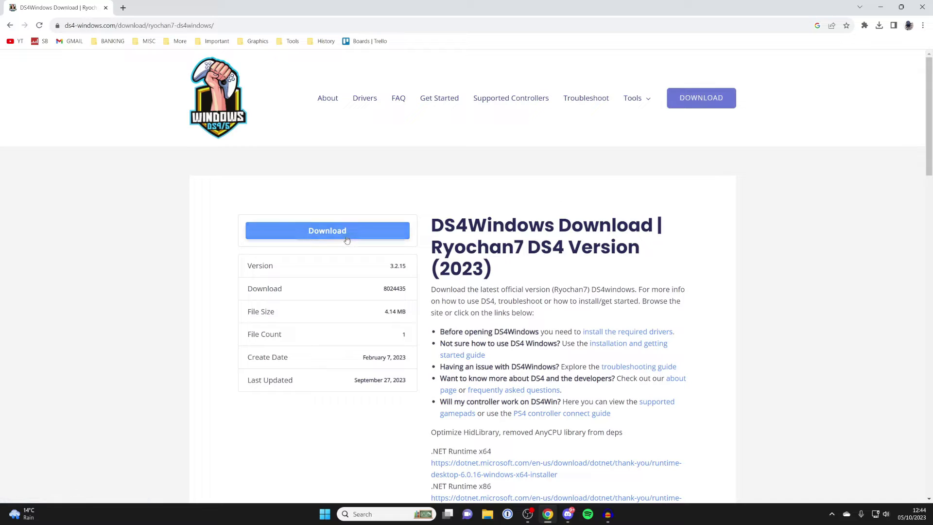
pyautogui.click(349, 233)
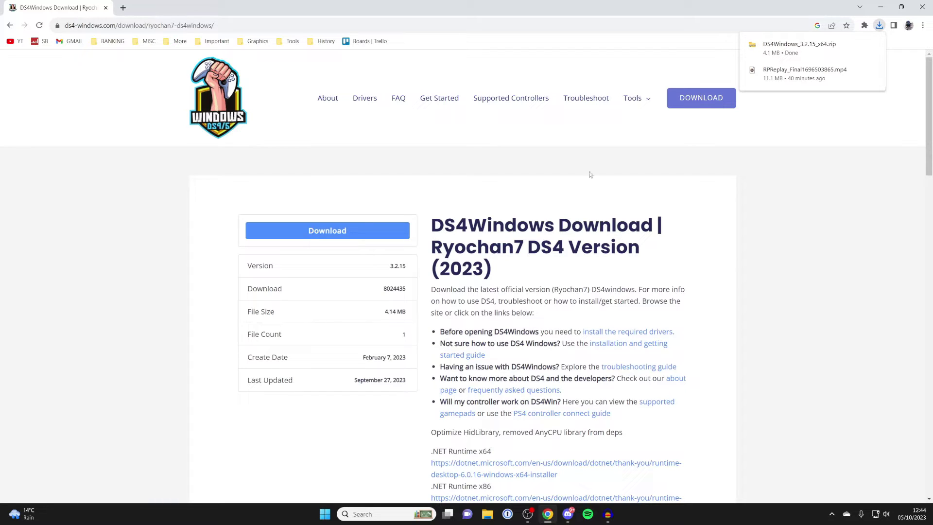
pyautogui.click(922, 7)
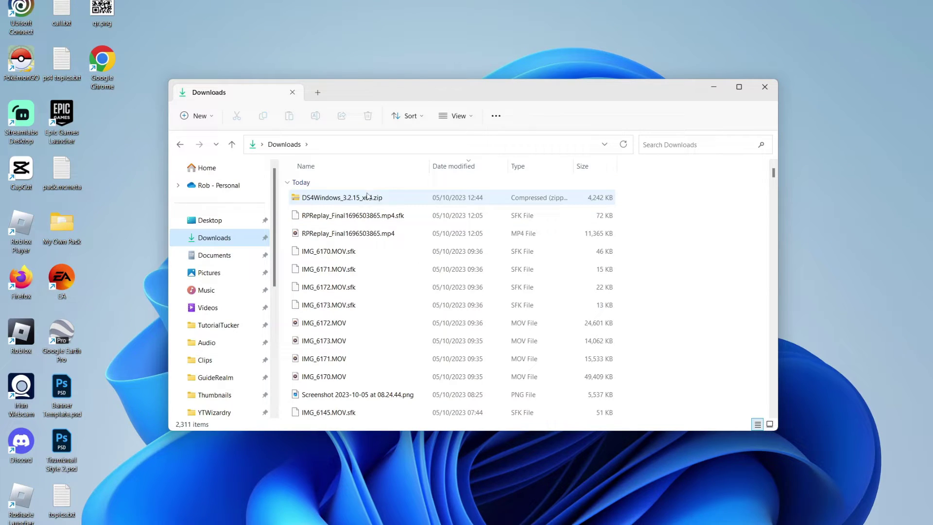
# - Move DS4Windows_3.2.15_x64.zip from Downloads onto the desktop
pyautogui.click(368, 196)
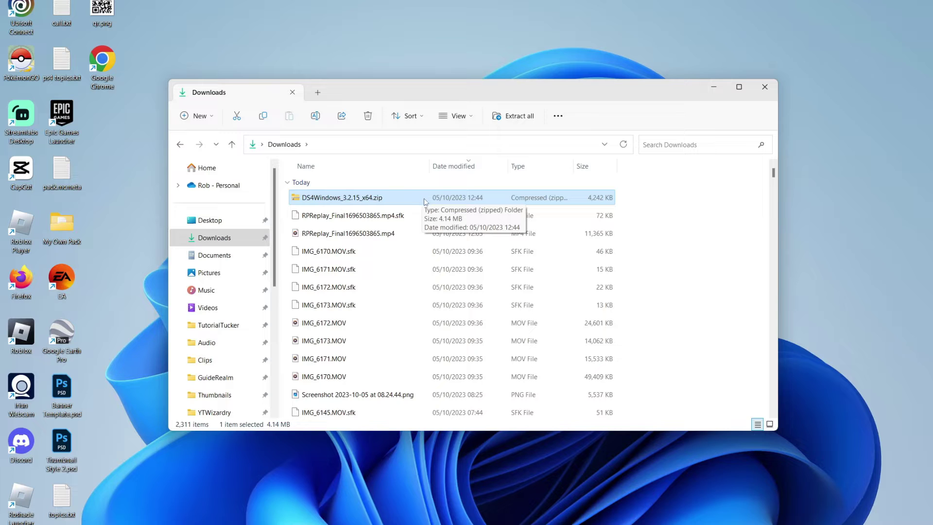
pyautogui.moveTo(424, 201); pyautogui.dragTo(115, 223)
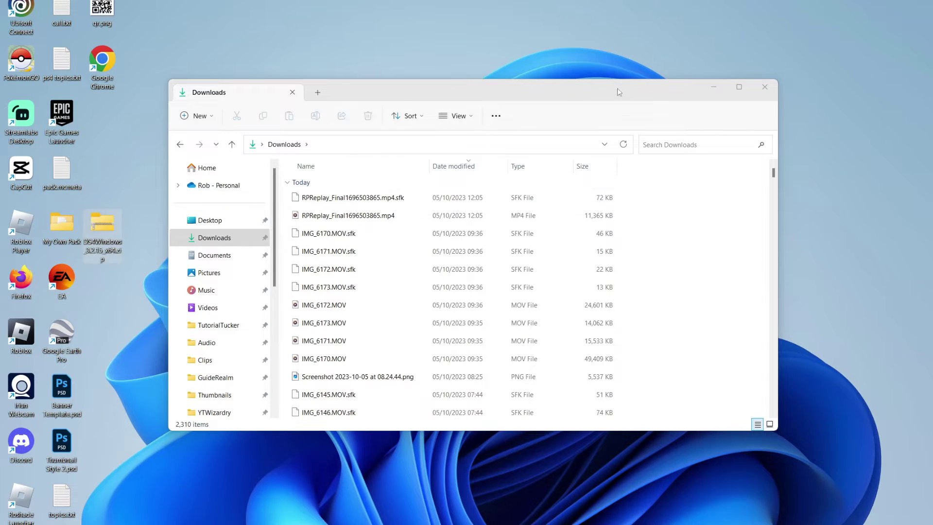
pyautogui.click(765, 86)
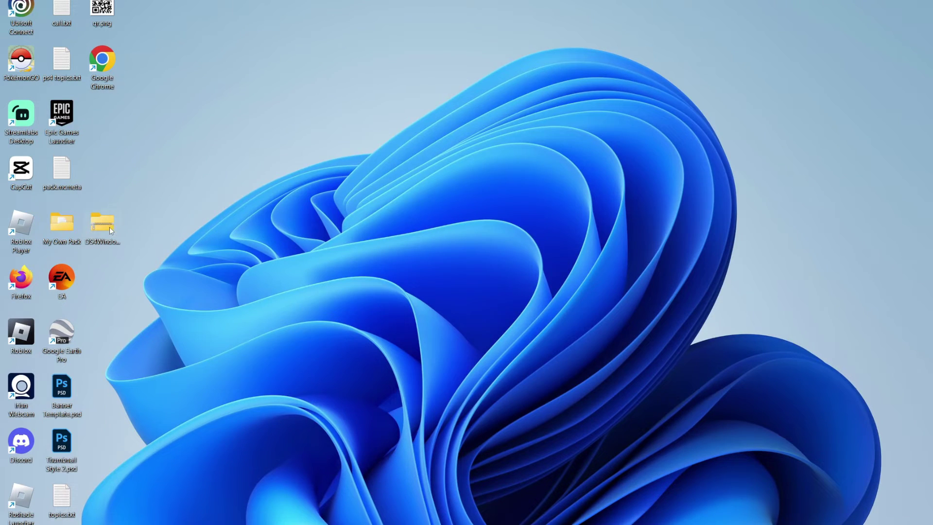
# - Extract the zip into a DS4Windows_3.2.15_x64 folder on the desktop and close the Explorer windows
pyautogui.doubleClick(103, 224)
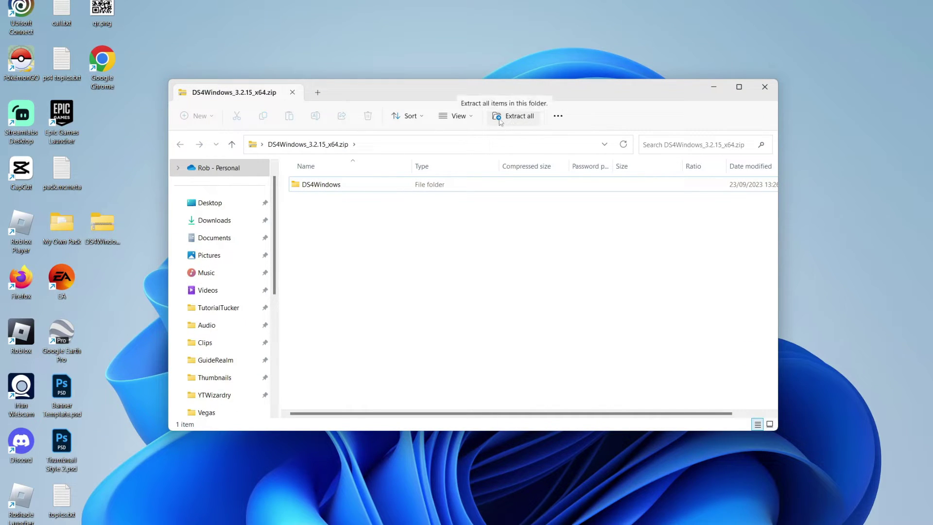
pyautogui.rightClick(345, 193)
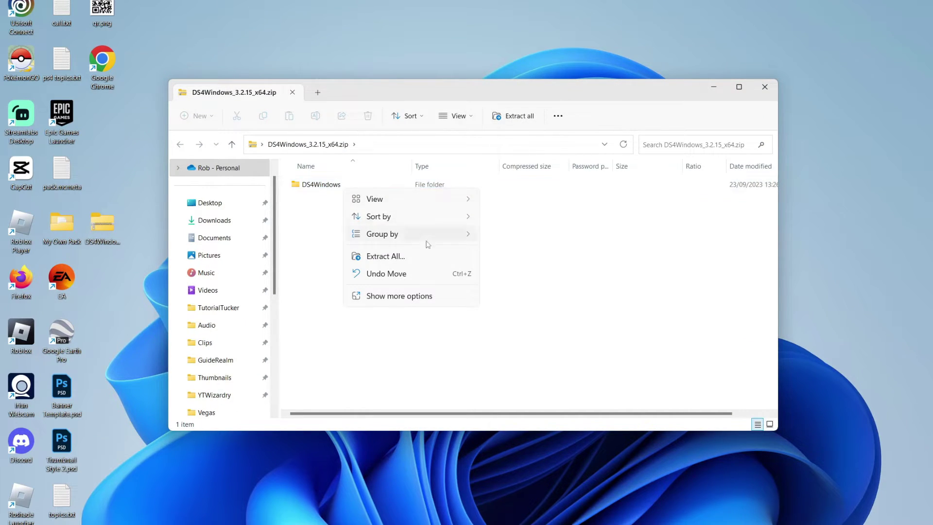
pyautogui.click(437, 256)
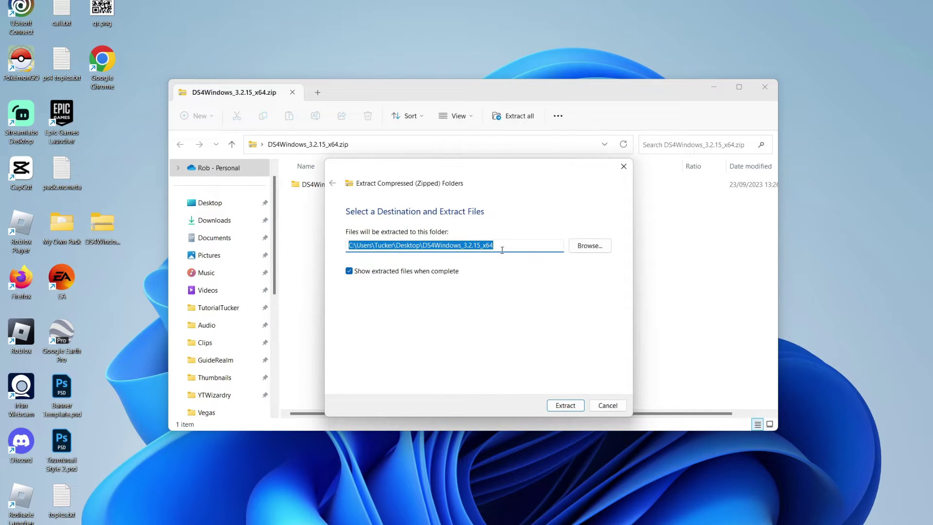
pyautogui.click(490, 246)
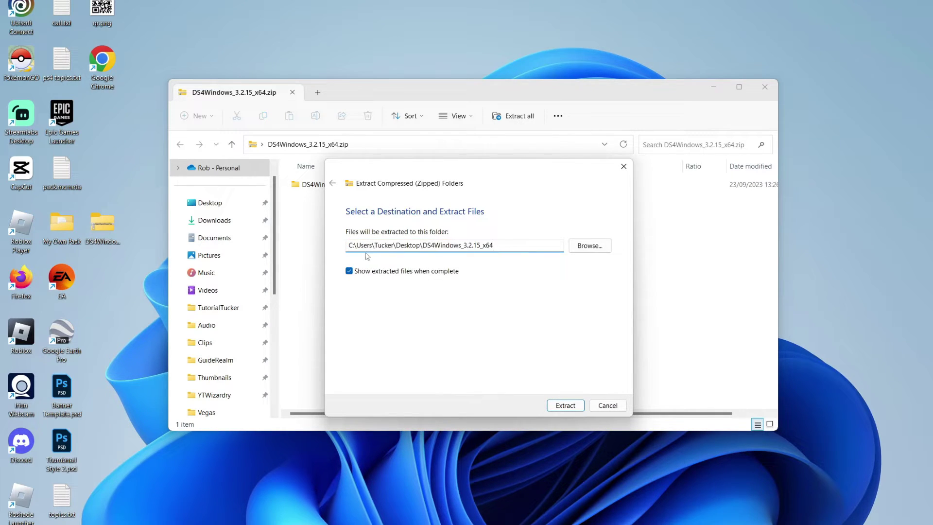
pyautogui.click(566, 406)
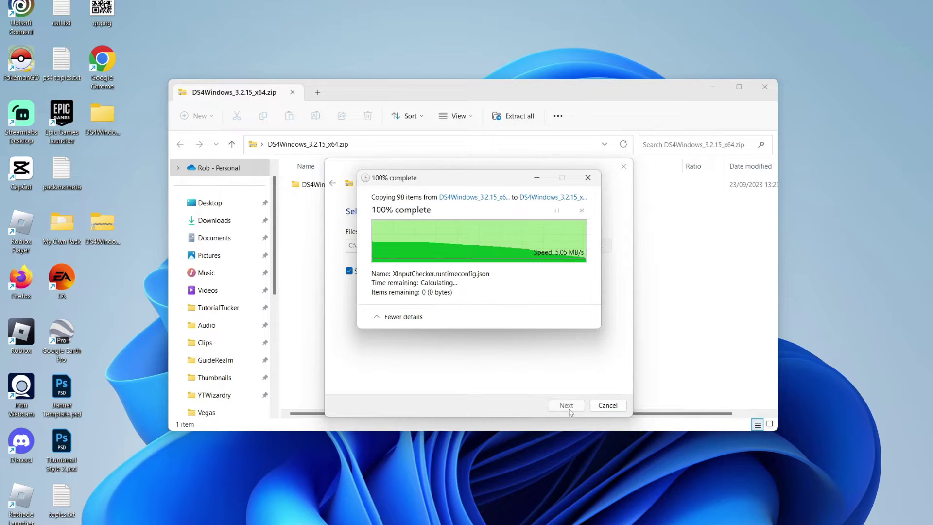
pyautogui.click(778, 101)
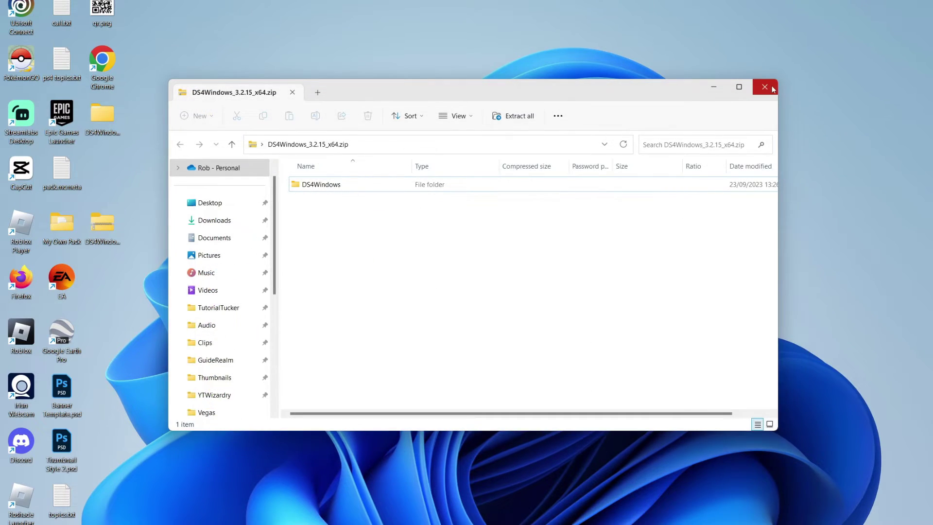
pyautogui.click(764, 87)
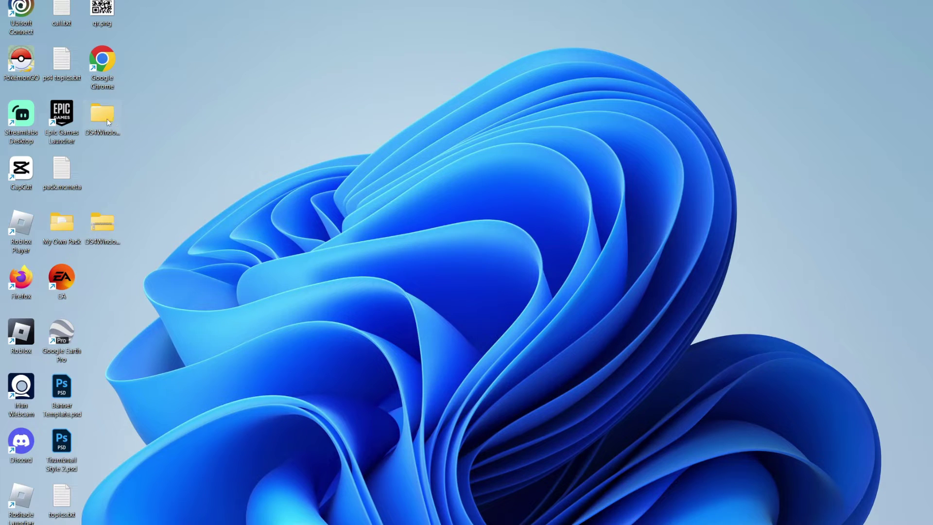
# - Launch DS4Windows.exe from DS4Windows_3.2.15_x64\DS4Windows, saving settings in the Program Folder
pyautogui.moveTo(153, 234); pyautogui.dragTo(155, 236)
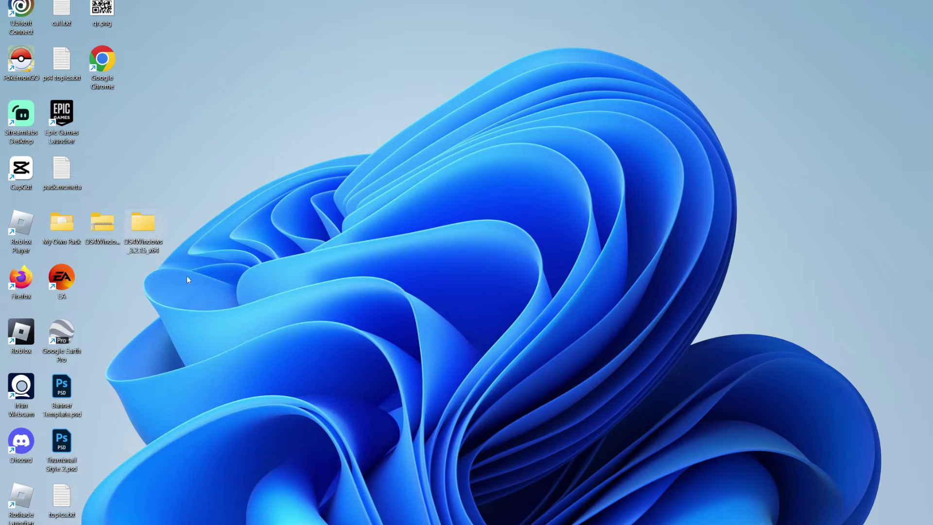
pyautogui.doubleClick(139, 232)
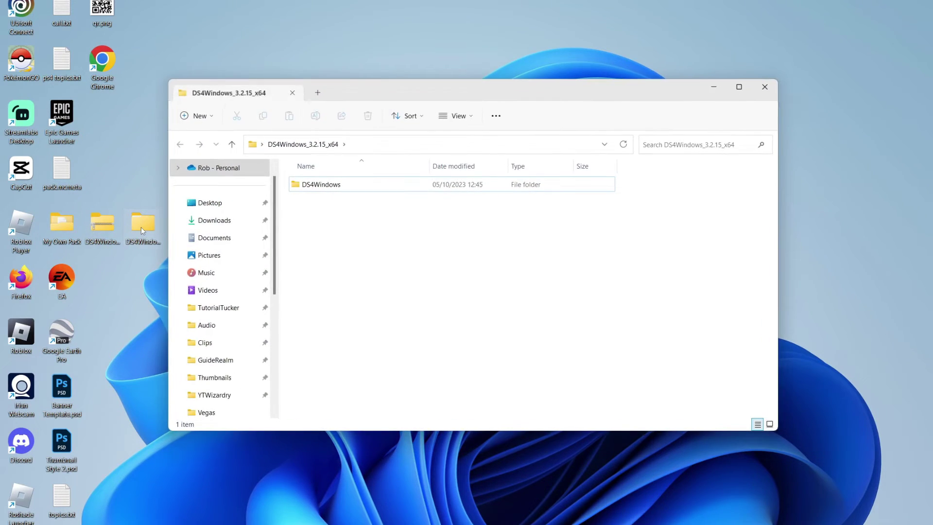
pyautogui.doubleClick(343, 187)
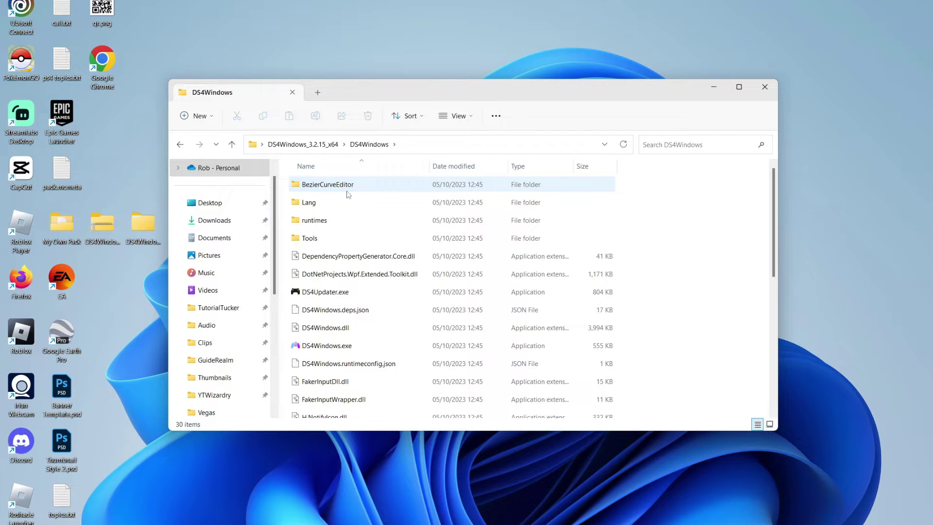
pyautogui.click(393, 347)
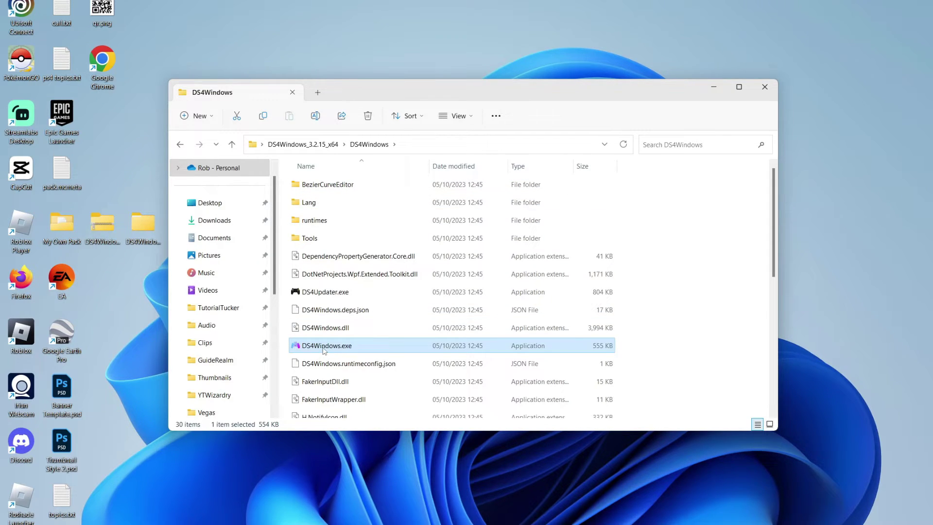
pyautogui.doubleClick(366, 350)
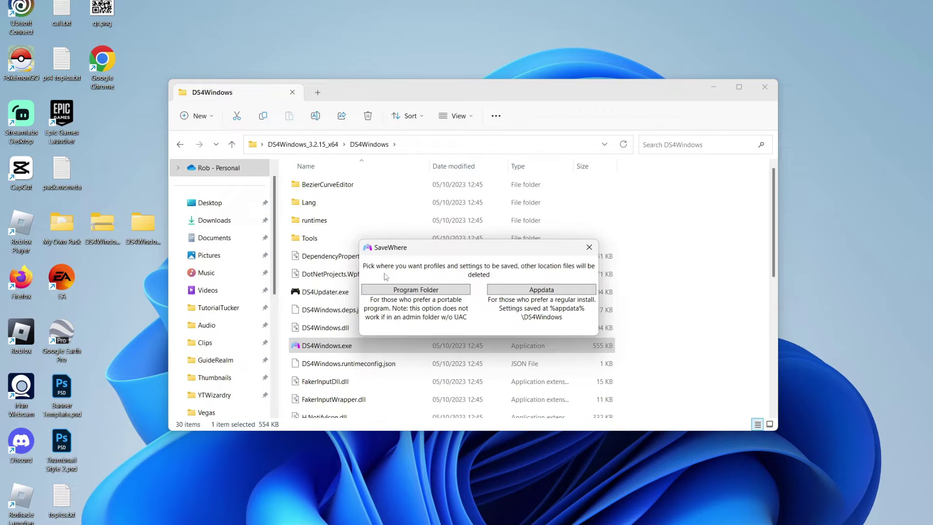
pyautogui.click(399, 293)
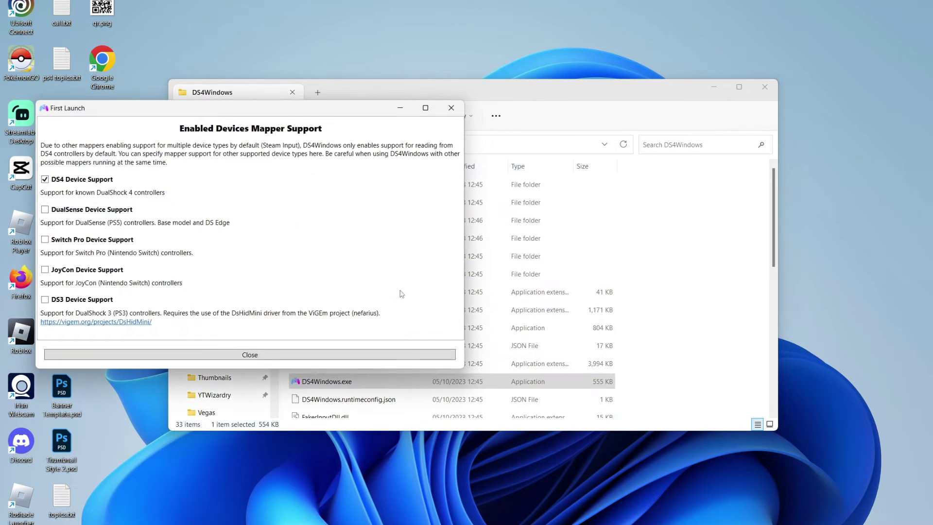
# - Enable DualSense Device Support alongside DS4 and close the First Launch dialog
pyautogui.click(767, 87)
pyautogui.moveTo(318, 112); pyautogui.dragTo(552, 129)
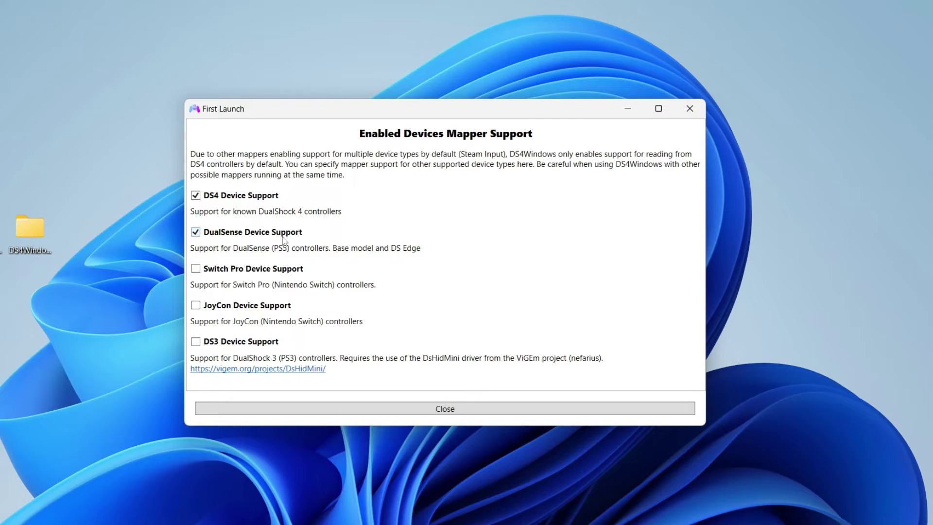
pyautogui.click(422, 412)
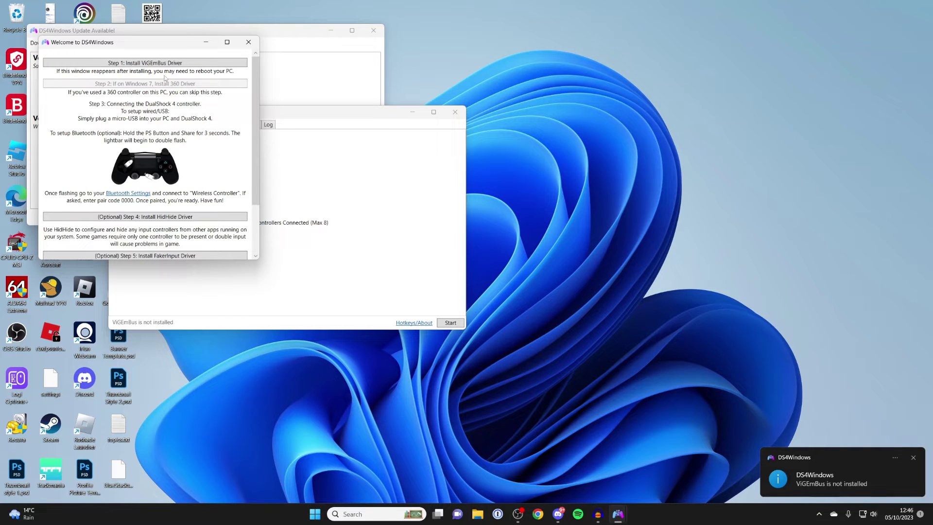
# - Install the ViGEmBus driver, accepting its licence, and finish the welcome guide
pyautogui.moveTo(112, 47); pyautogui.dragTo(382, 145)
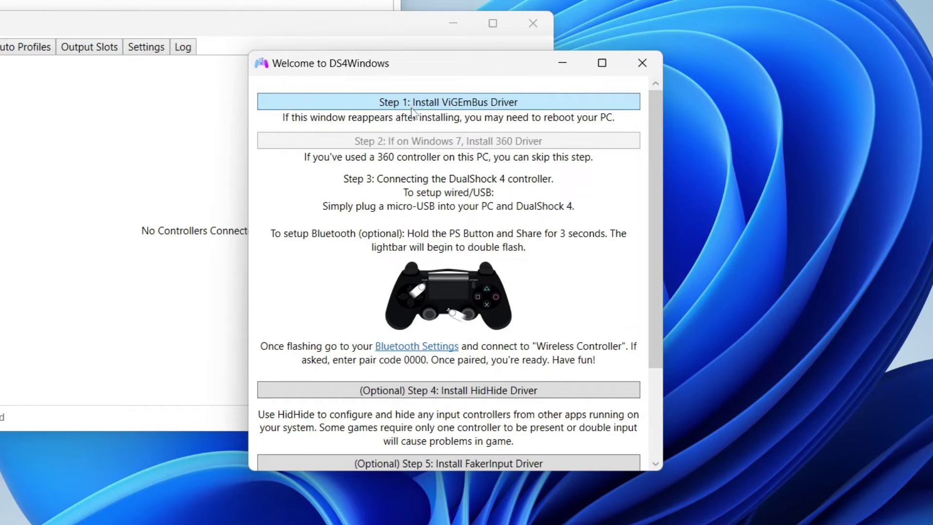
pyautogui.click(451, 103)
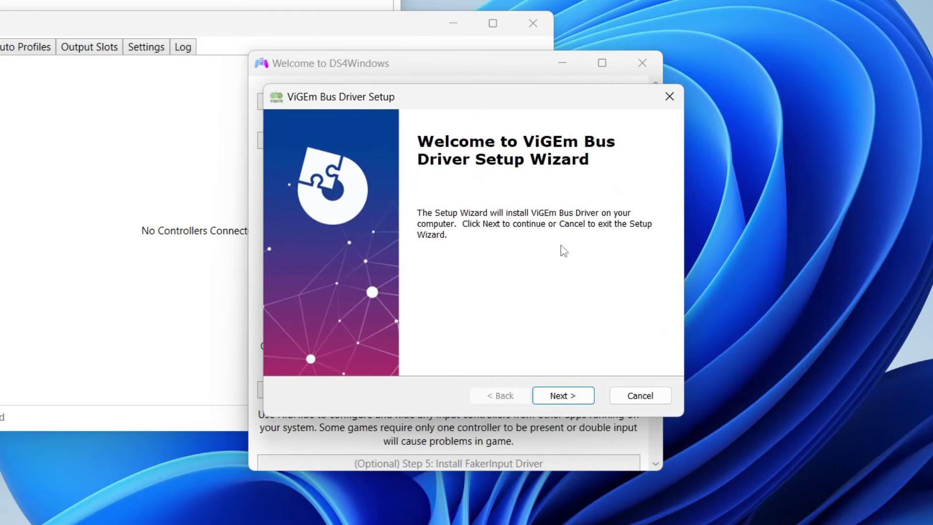
pyautogui.click(559, 395)
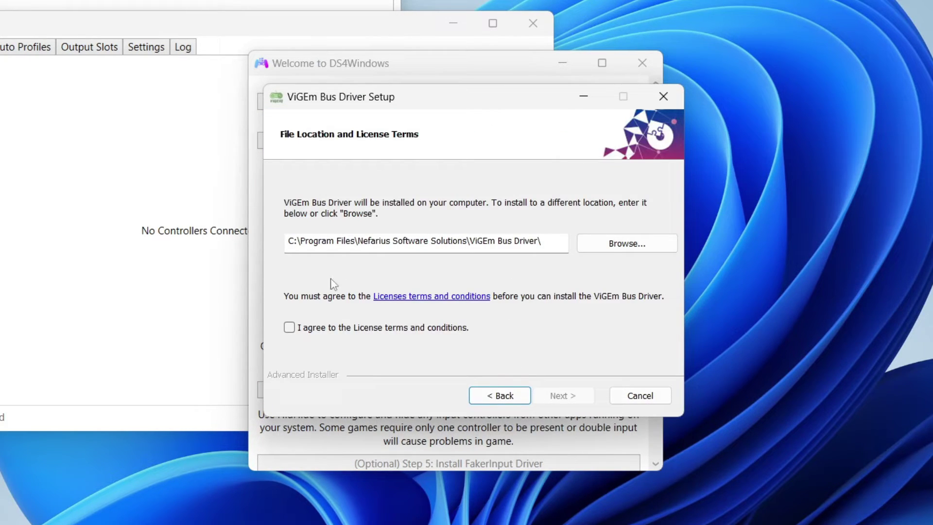
pyautogui.click(290, 326)
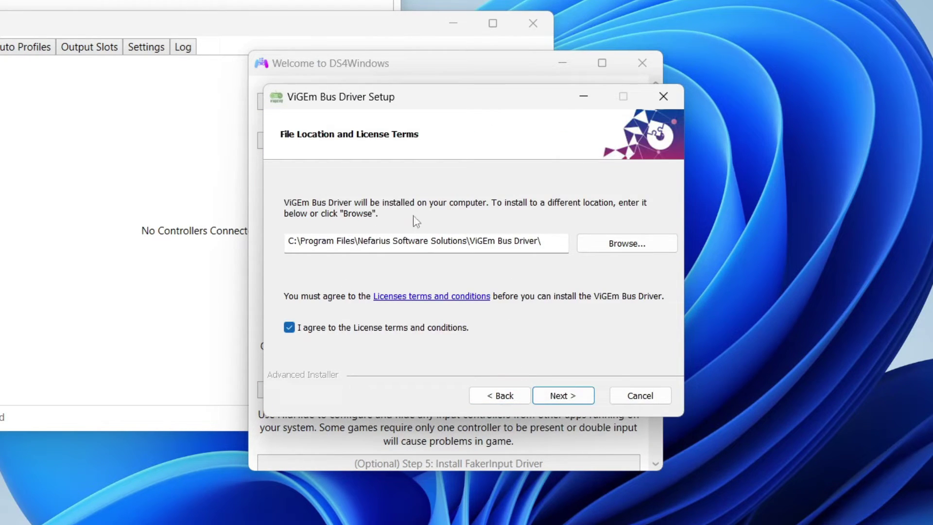
pyautogui.click(558, 396)
pyautogui.click(558, 396)
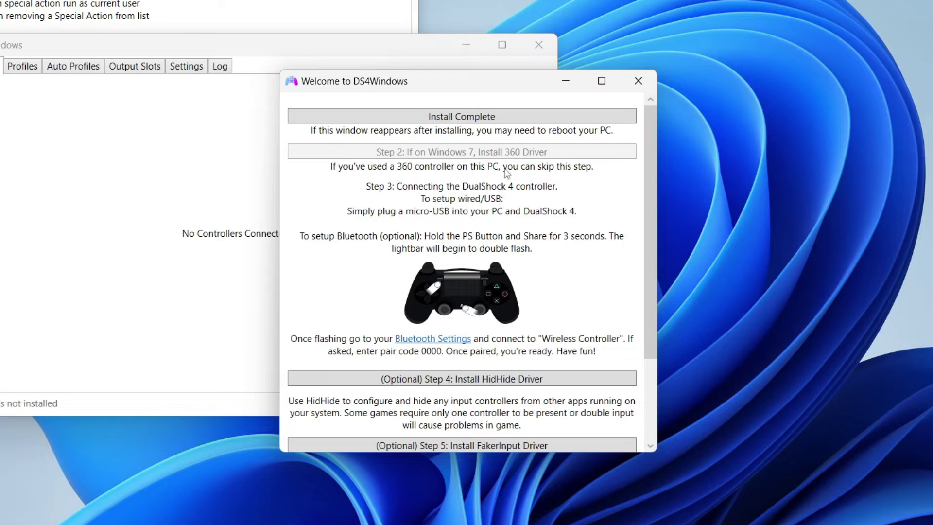
pyautogui.scroll(-5, 503, 167)
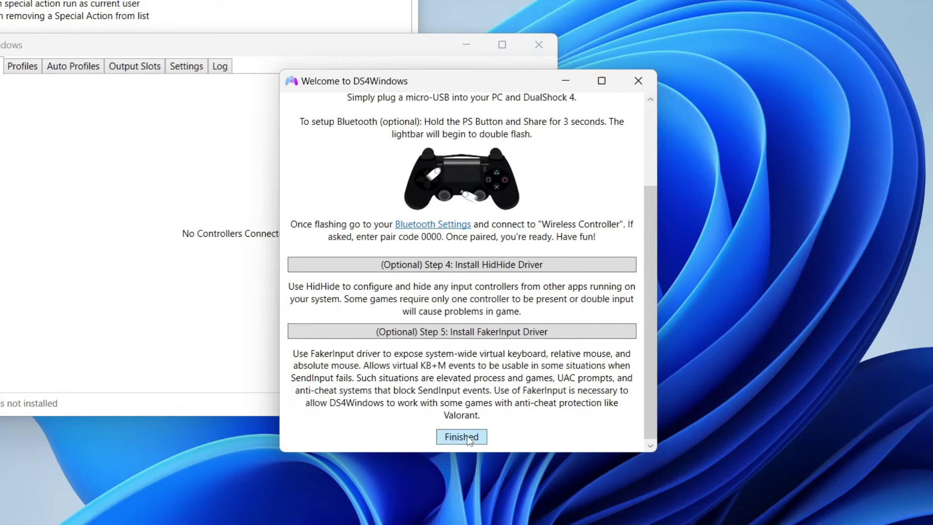
pyautogui.click(468, 437)
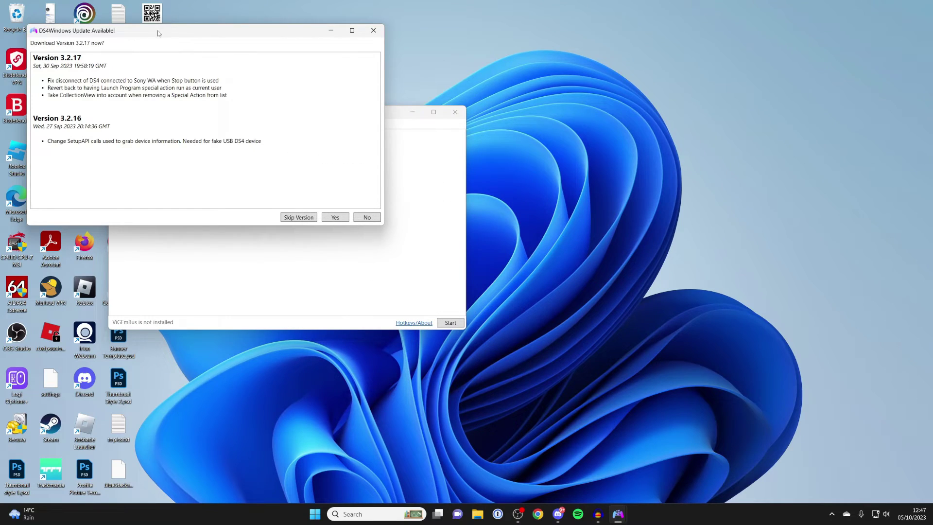
# - Accept the update to DS4Windows 3.2.17, then stop and restart the controller service
pyautogui.moveTo(158, 31); pyautogui.dragTo(238, 69)
pyautogui.click(414, 255)
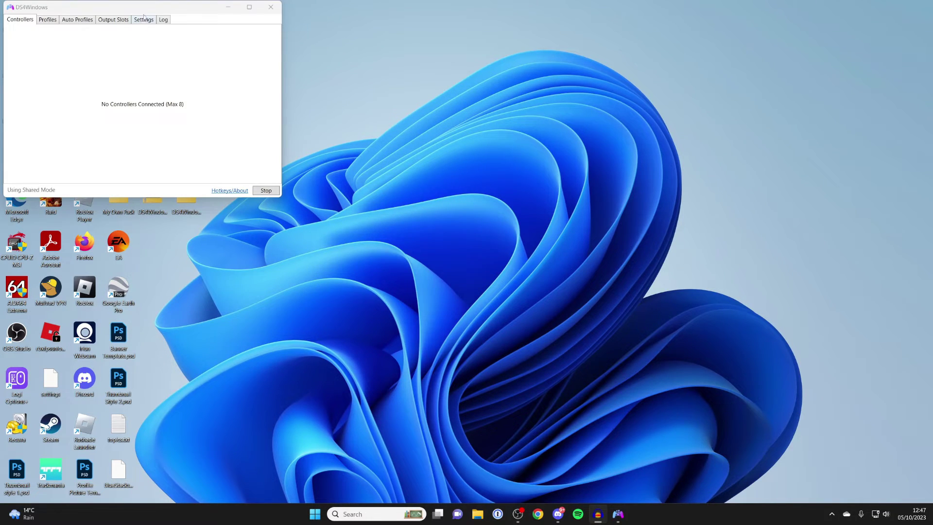
pyautogui.moveTo(149, 9); pyautogui.dragTo(449, 138)
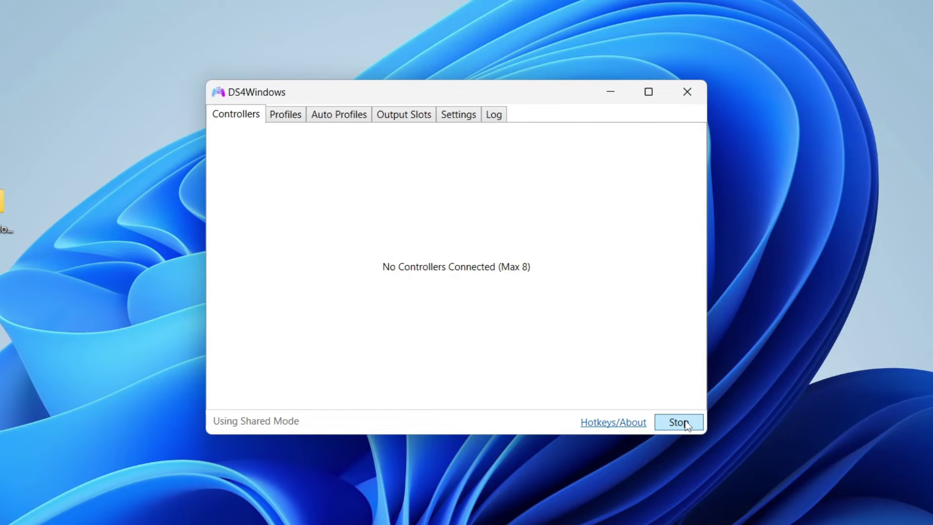
pyautogui.click(687, 426)
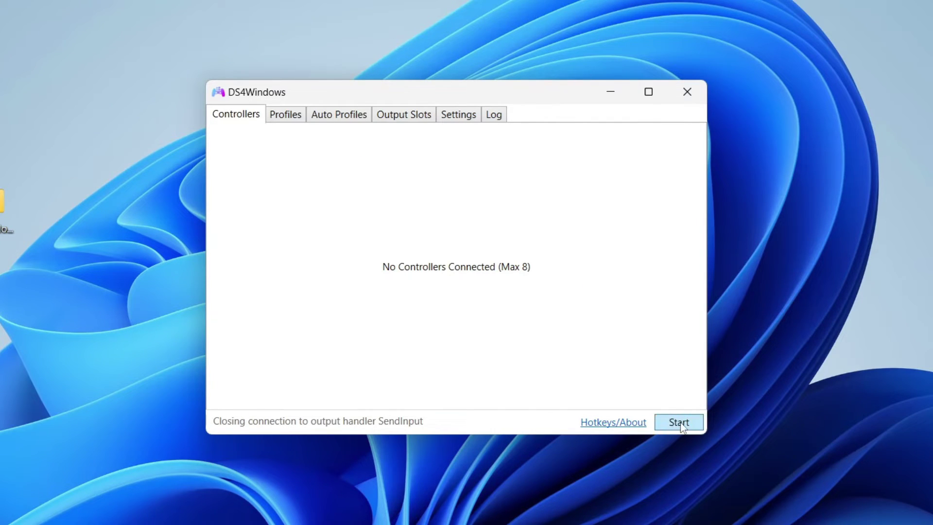
pyautogui.click(688, 426)
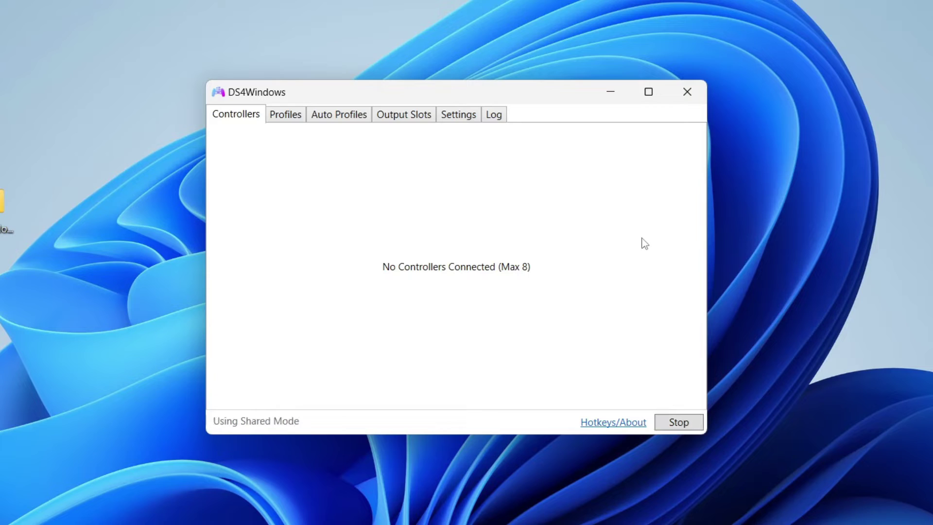
pyautogui.moveTo(342, 95); pyautogui.dragTo(352, 99)
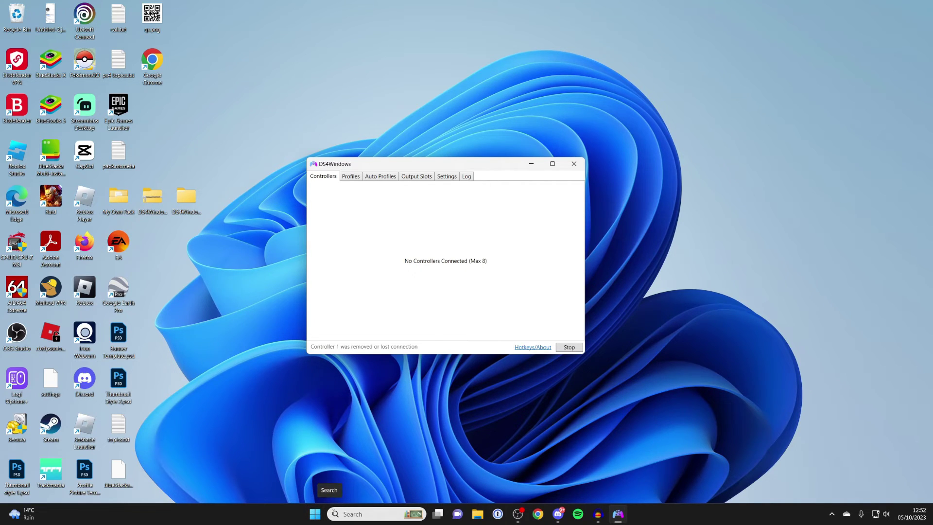
pyautogui.click(315, 514)
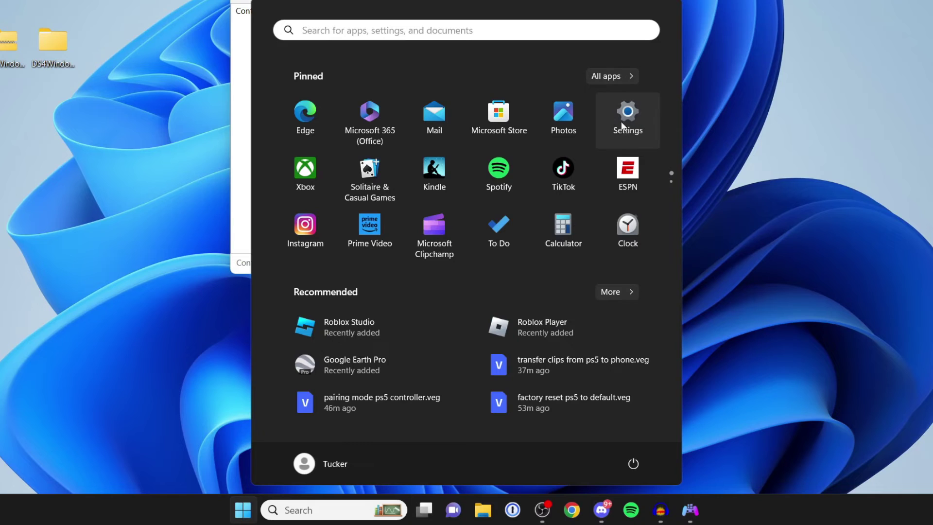
# - Pair the DualSense Wireless Controller through Settings > Bluetooth & devices > Add device > Bluetooth
pyautogui.click(624, 122)
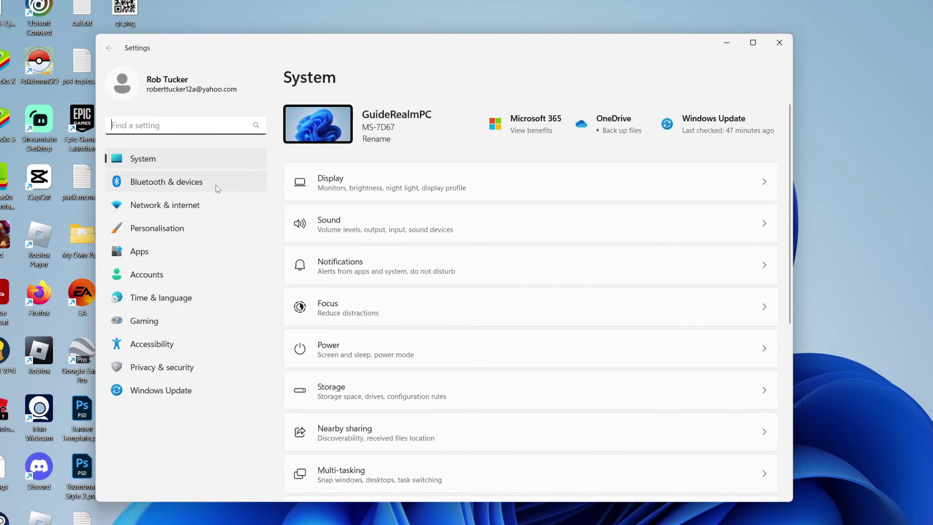
pyautogui.click(215, 184)
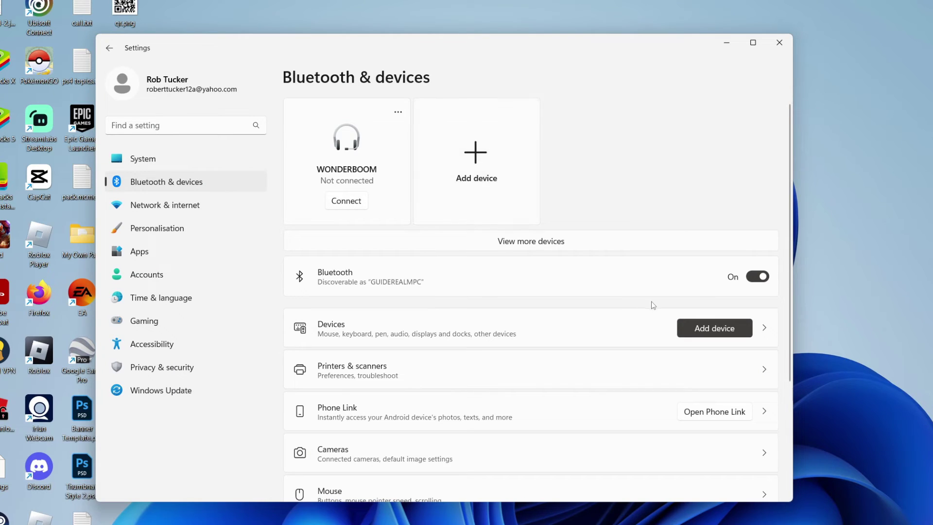
pyautogui.click(488, 171)
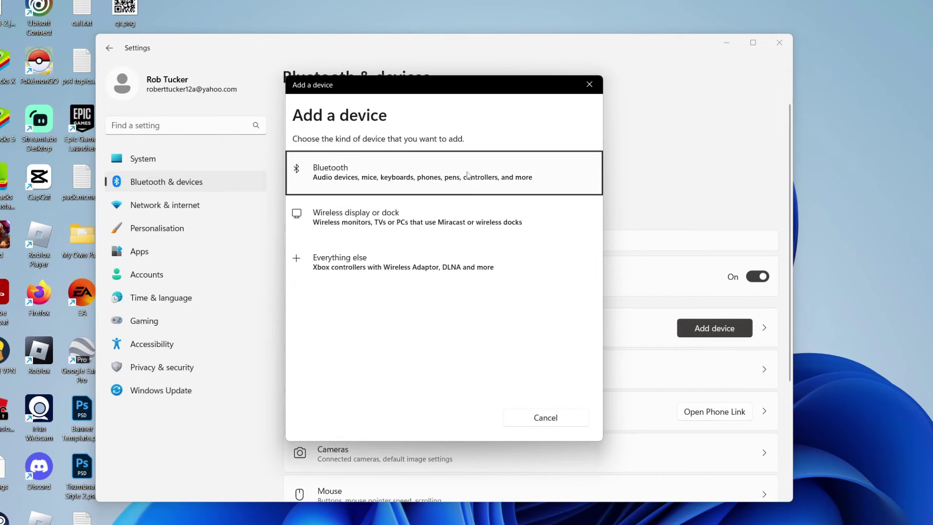
pyautogui.click(397, 185)
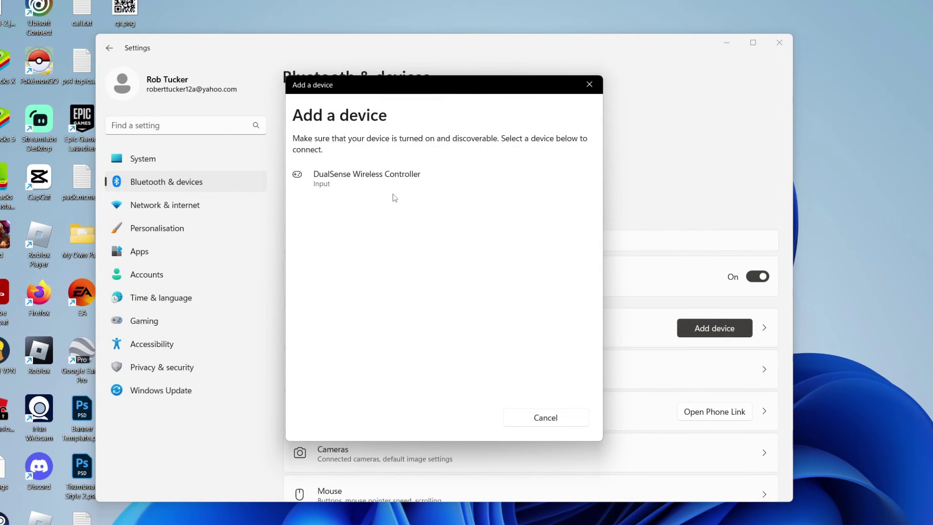
pyautogui.click(368, 185)
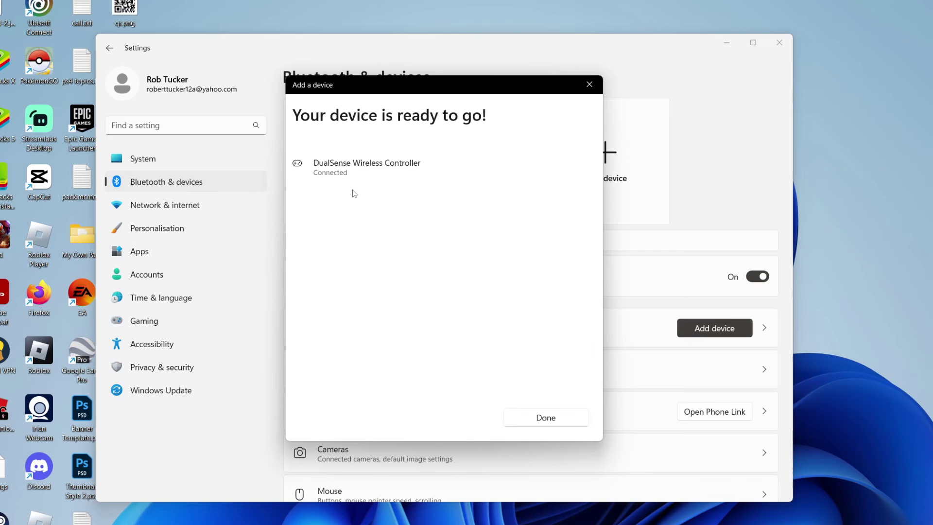
pyautogui.click(590, 85)
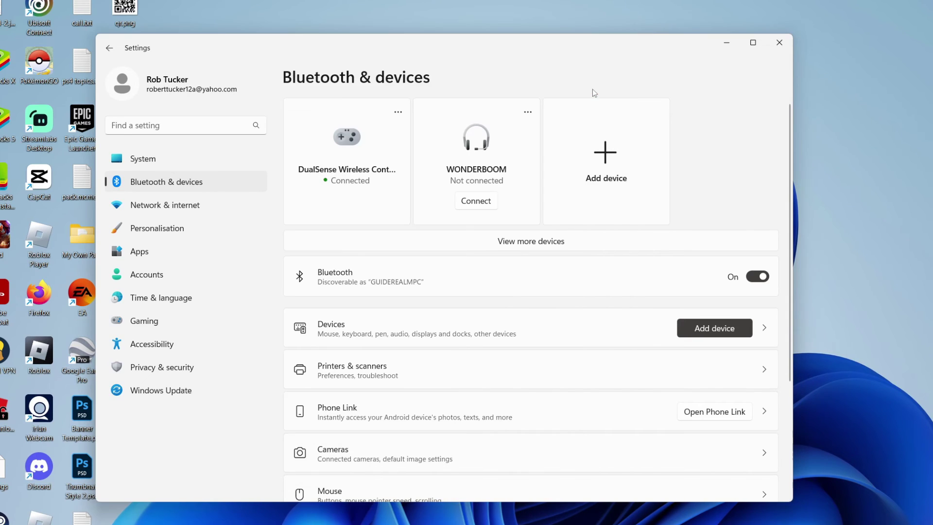
# - Close Settings to see the DualSense at 75% battery on the Default profile
pyautogui.click(785, 42)
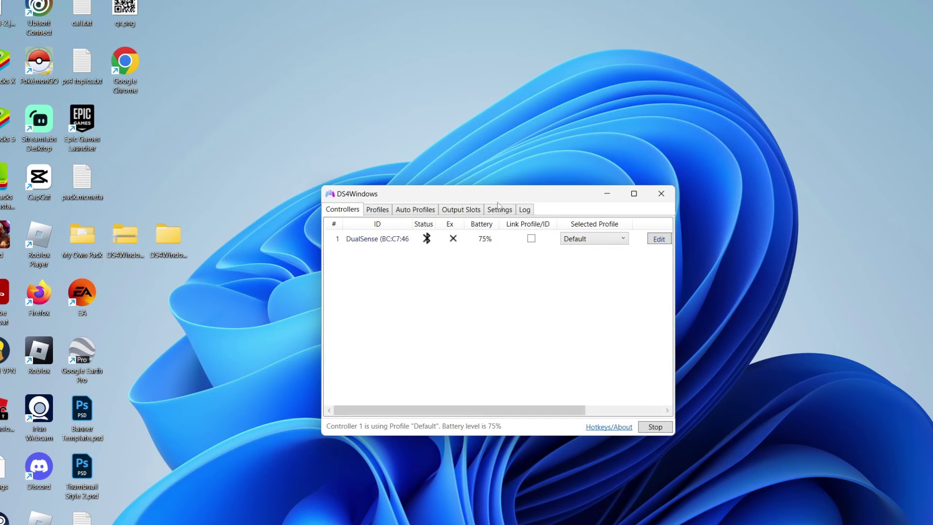